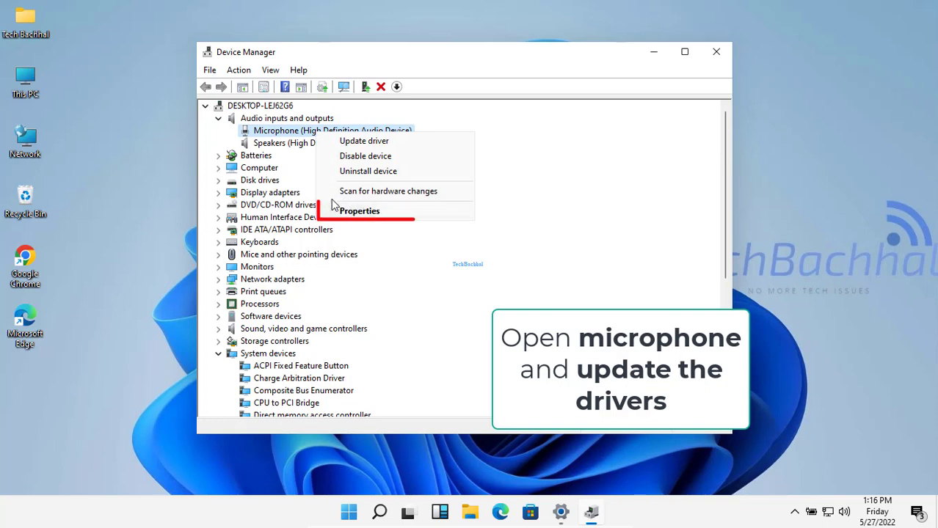
Search automatically for an updated driver from the microphone's device properties, and close the properties and Device Manager
{"action": "left_click", "coordinate": [361, 213]}
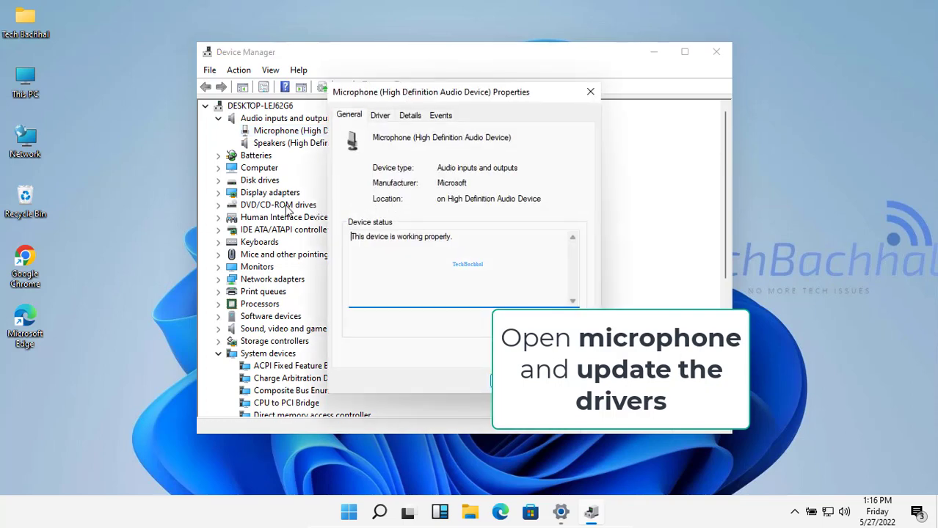
{"action": "left_click", "coordinate": [381, 117]}
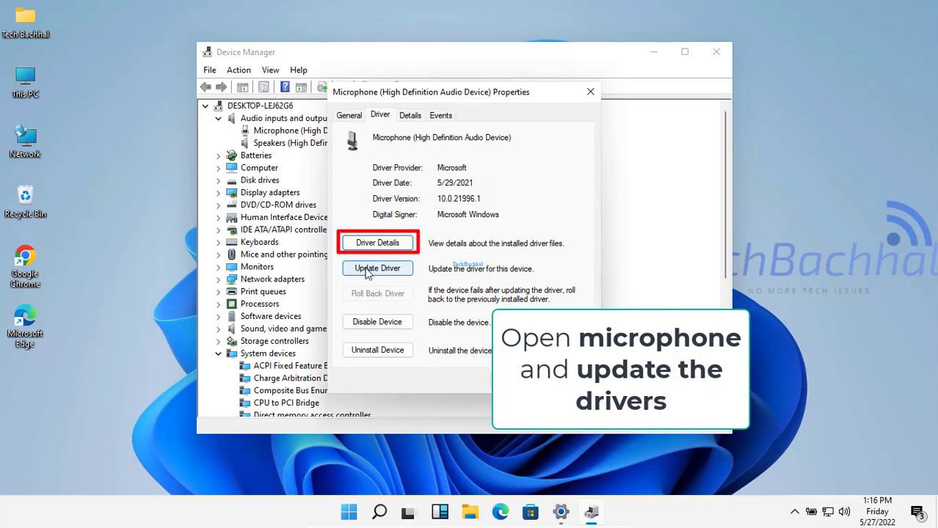
{"action": "left_click", "coordinate": [366, 270]}
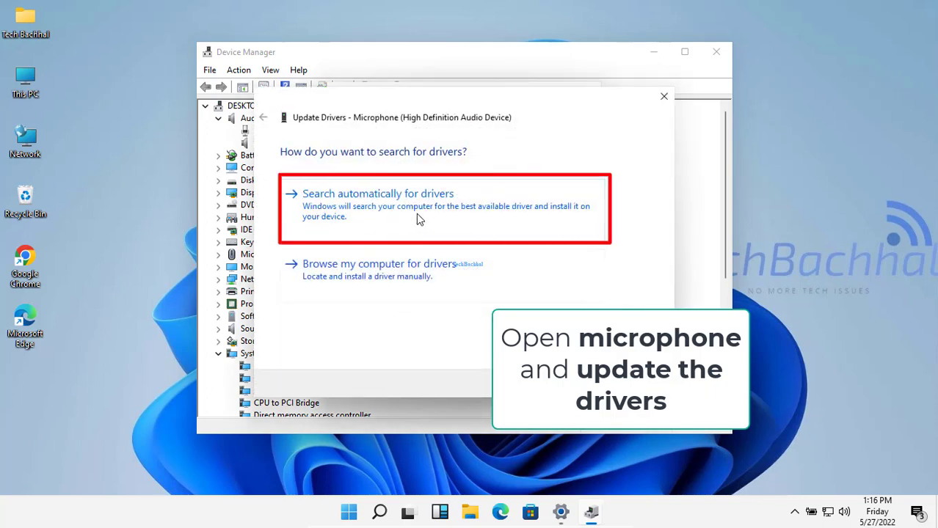
{"action": "left_click", "coordinate": [417, 214]}
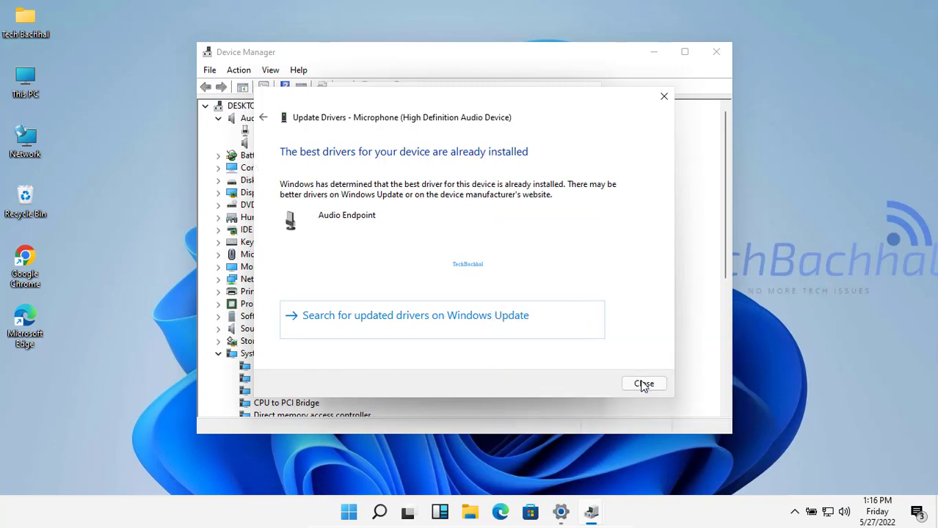
{"action": "left_click", "coordinate": [644, 384]}
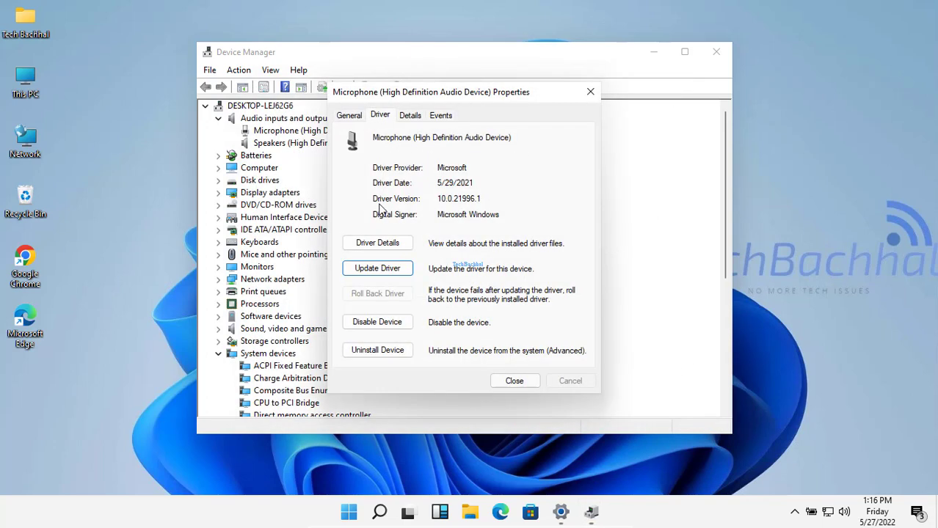
{"action": "left_click", "coordinate": [590, 92]}
{"action": "left_click", "coordinate": [716, 51]}
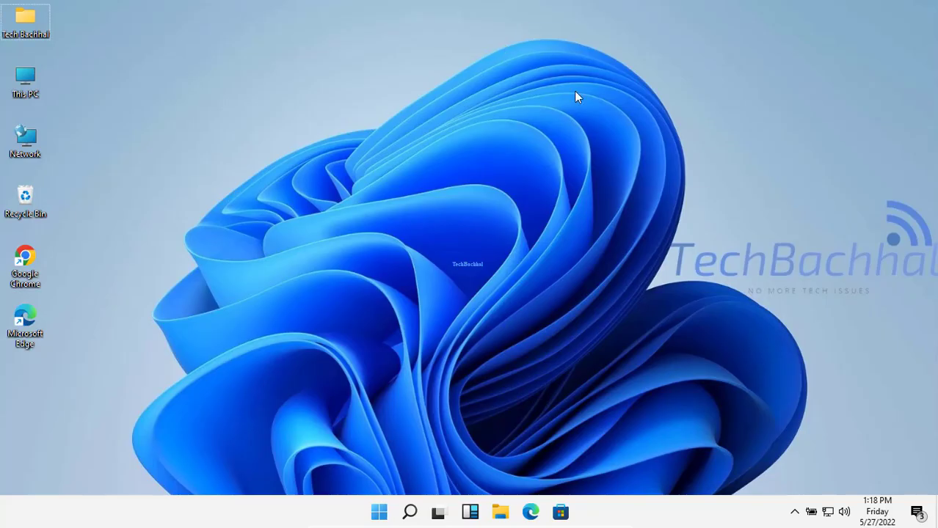
{"action": "right_click", "coordinate": [570, 31]}
{"action": "left_click", "coordinate": [631, 76]}
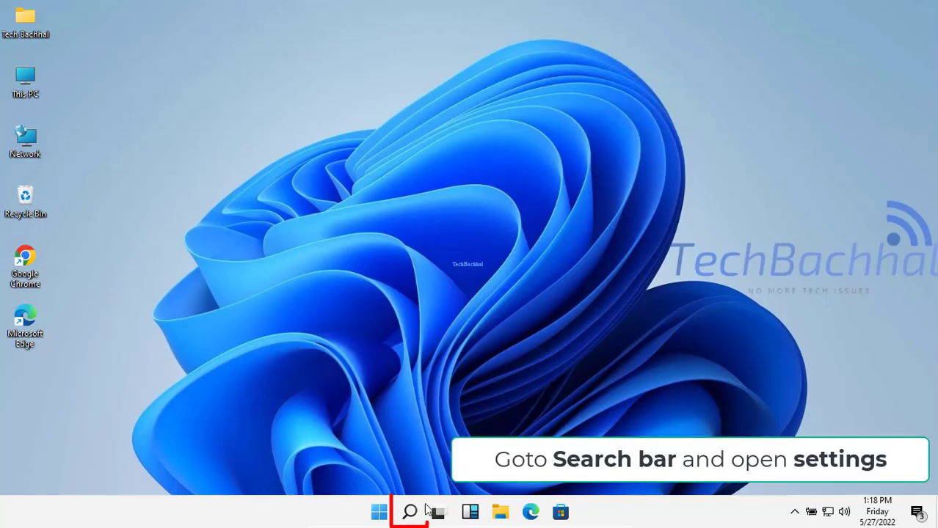
Search Windows for "setting" and open the Settings app
{"action": "left_click", "coordinate": [411, 519]}
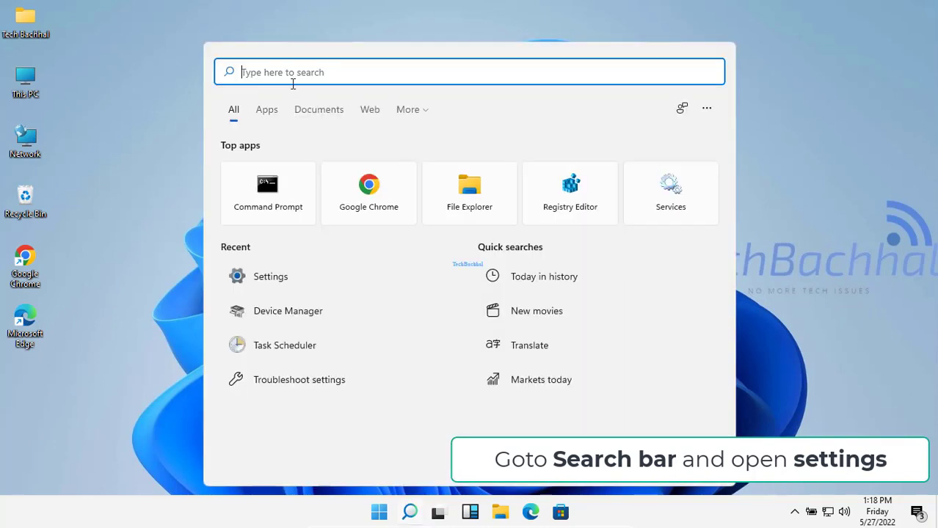
{"action": "type", "text": "setting"}
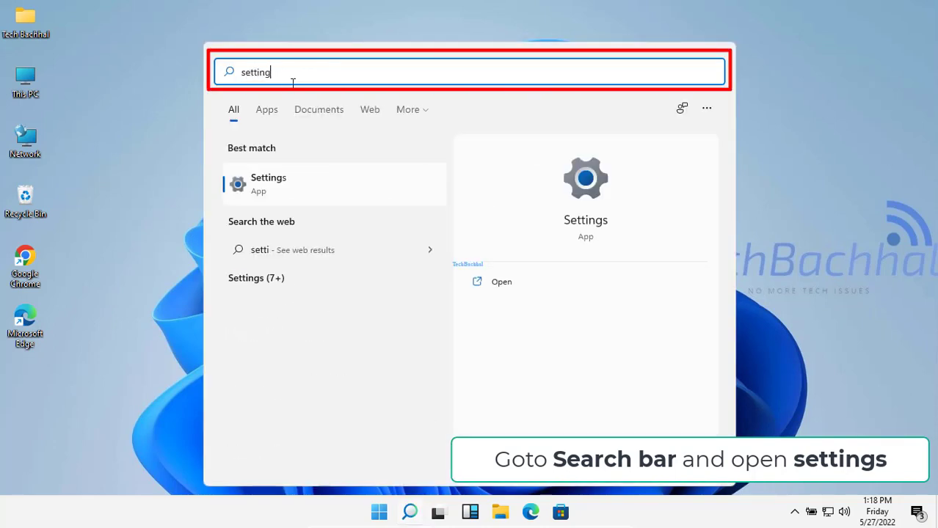
{"action": "left_click", "coordinate": [278, 190]}
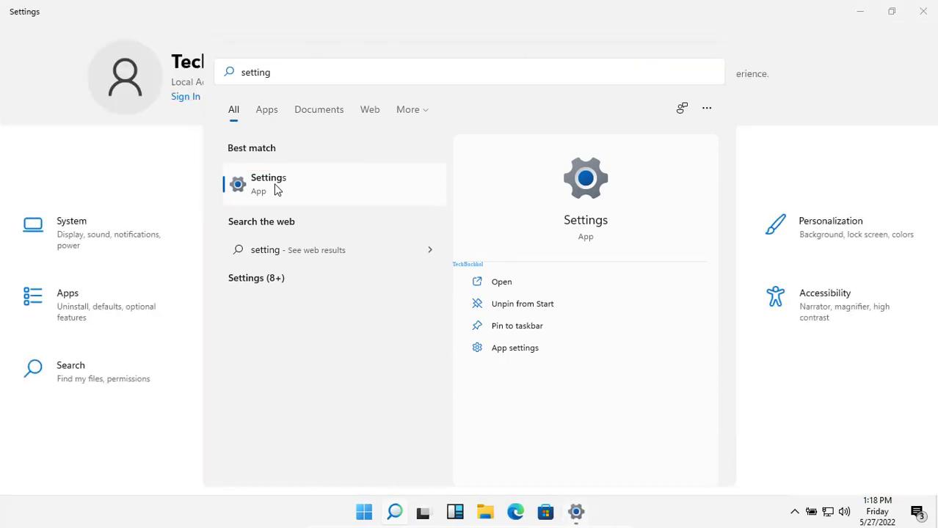
{"action": "left_click", "coordinate": [847, 34]}
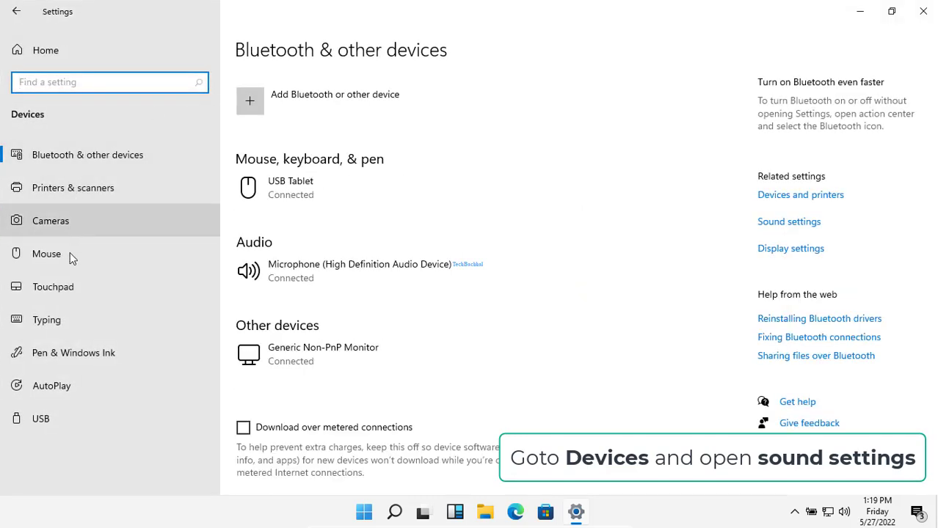
Go to the Devices settings and follow the sound settings through to the microphone privacy settings
{"action": "left_click", "coordinate": [417, 258]}
{"action": "left_click", "coordinate": [792, 227]}
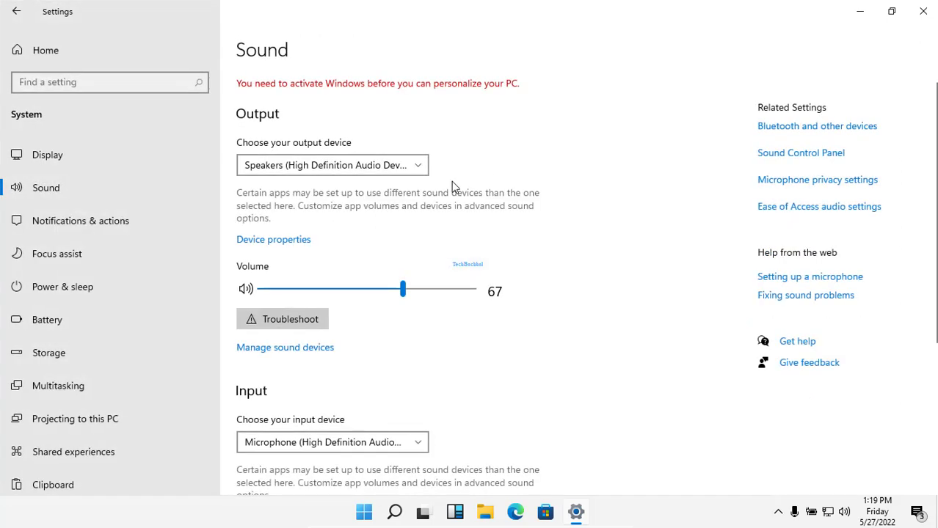
{"action": "scroll", "coordinate": [310, 369], "scroll_direction": "down", "scroll_amount": 4}
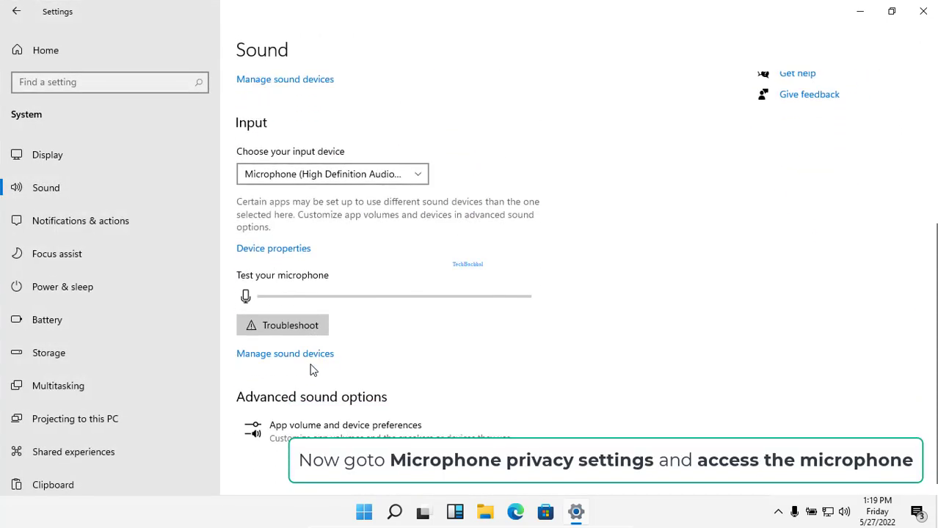
{"action": "scroll", "coordinate": [310, 369], "scroll_direction": "up", "scroll_amount": 4}
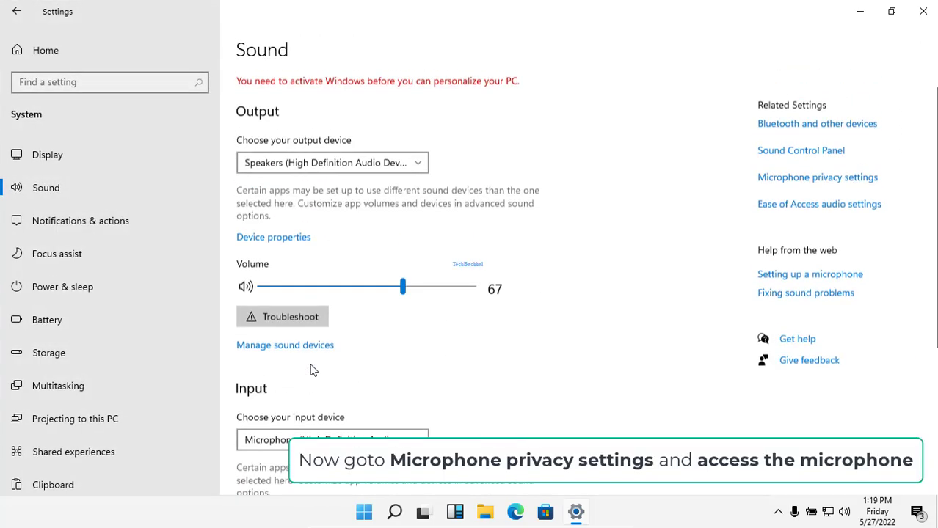
{"action": "left_click", "coordinate": [819, 183]}
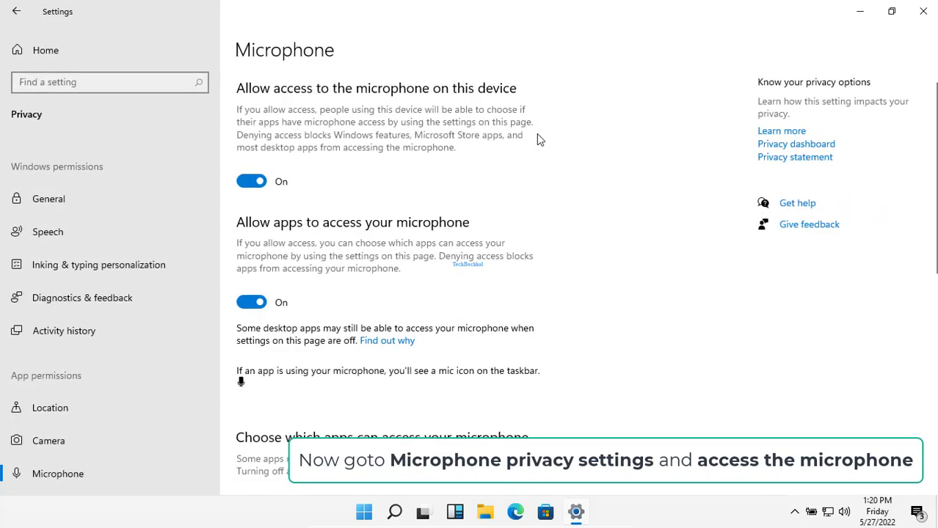
Switch microphone access for this device off and back on, allow apps to access the microphone, and review the per-app permissions
{"action": "left_click", "coordinate": [251, 182]}
{"action": "left_click", "coordinate": [262, 184]}
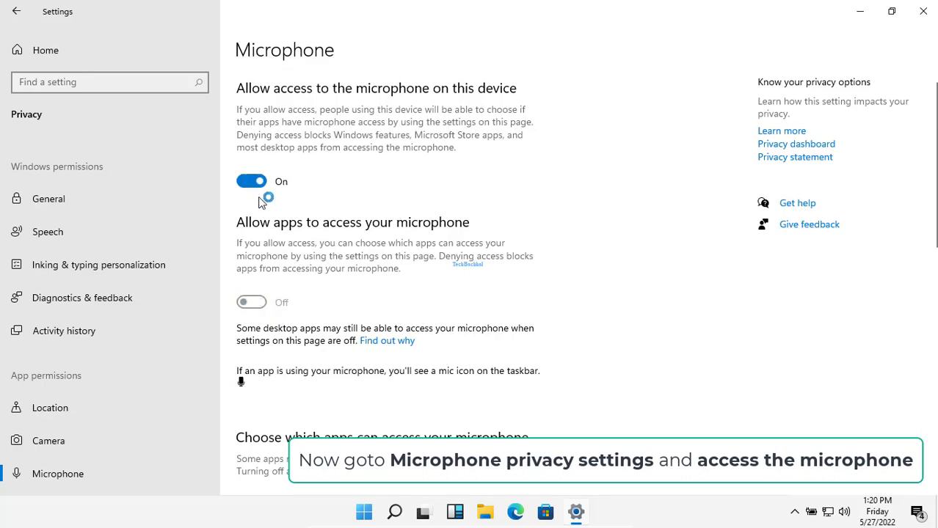
{"action": "left_click", "coordinate": [253, 302]}
{"action": "scroll", "coordinate": [311, 376], "scroll_direction": "down", "scroll_amount": 10}
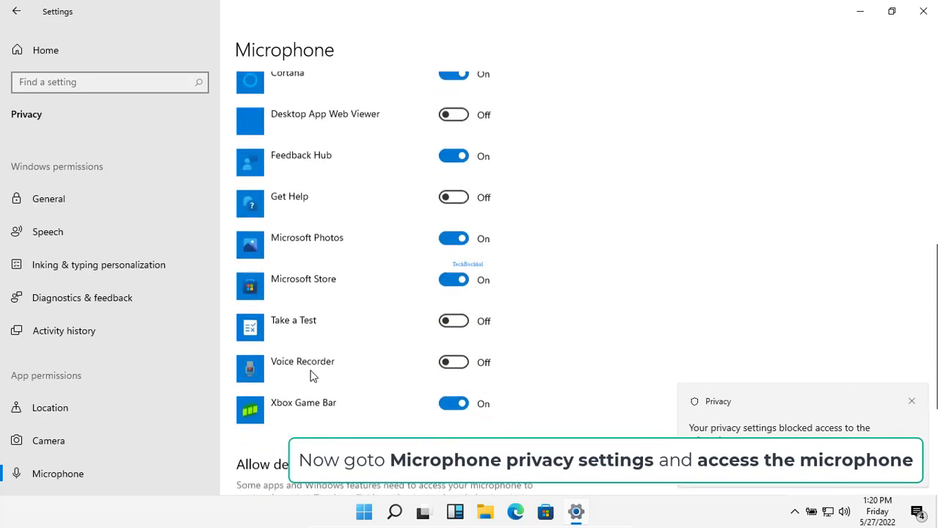
{"action": "scroll", "coordinate": [311, 376], "scroll_direction": "up", "scroll_amount": 9}
{"action": "scroll", "coordinate": [310, 375], "scroll_direction": "down", "scroll_amount": 2}
{"action": "scroll", "coordinate": [311, 376], "scroll_direction": "down", "scroll_amount": 6}
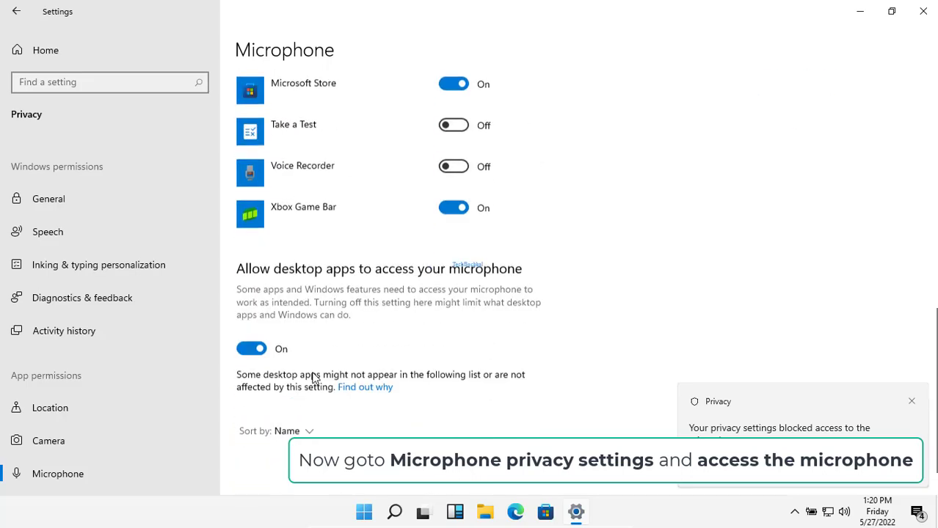
{"action": "scroll", "coordinate": [310, 375], "scroll_direction": "up", "scroll_amount": 4}
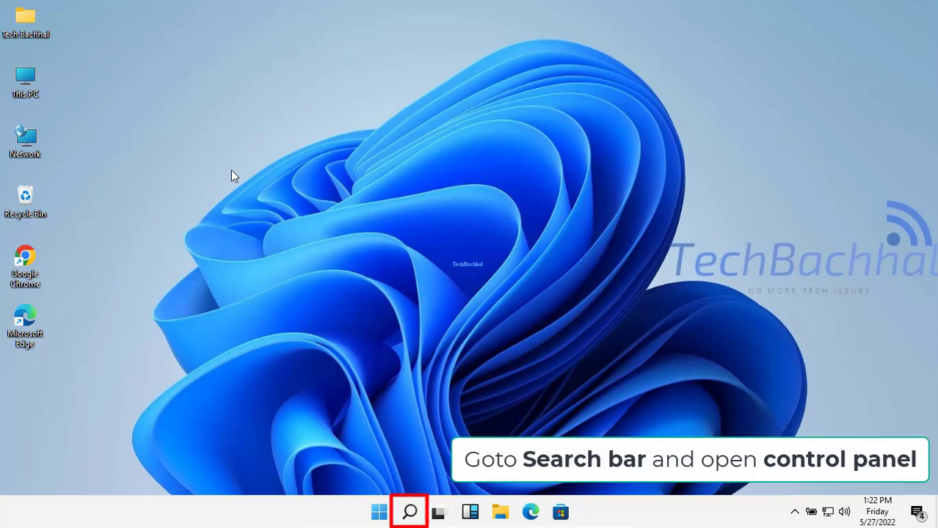
Search Windows for "cont" and open Control Panel
{"action": "left_click", "coordinate": [410, 513]}
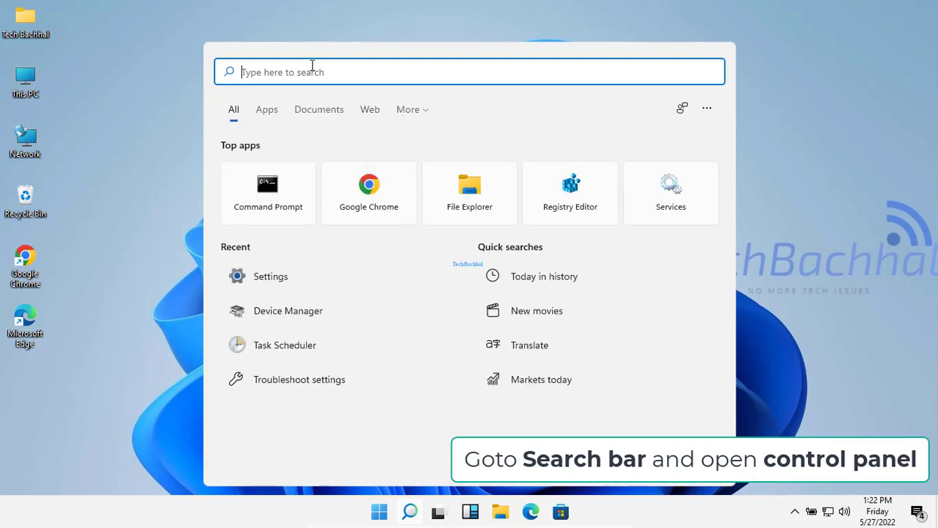
{"action": "type", "text": "con"}
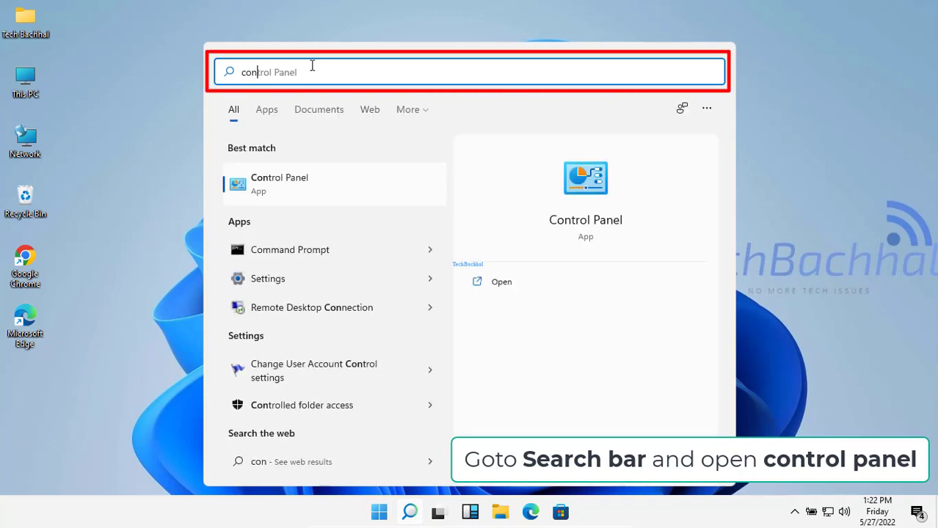
{"action": "type", "text": "t"}
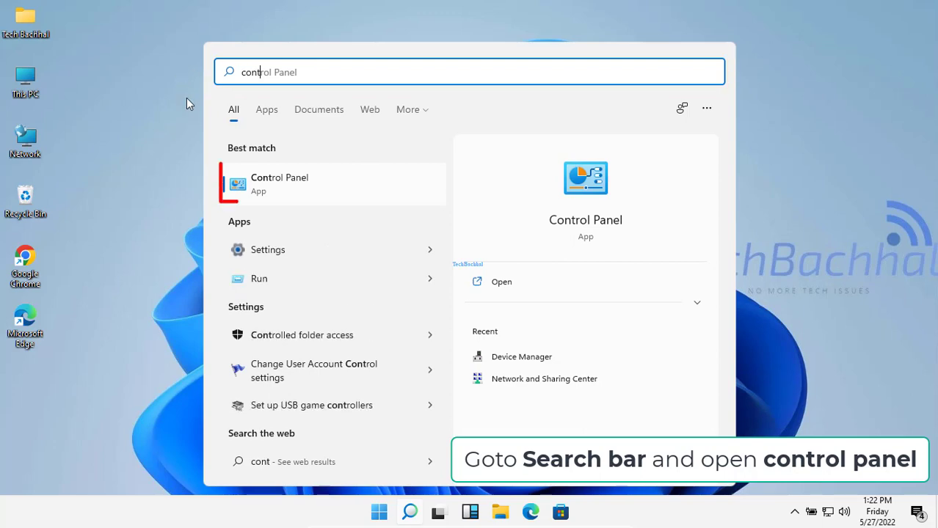
{"action": "left_click", "coordinate": [276, 183]}
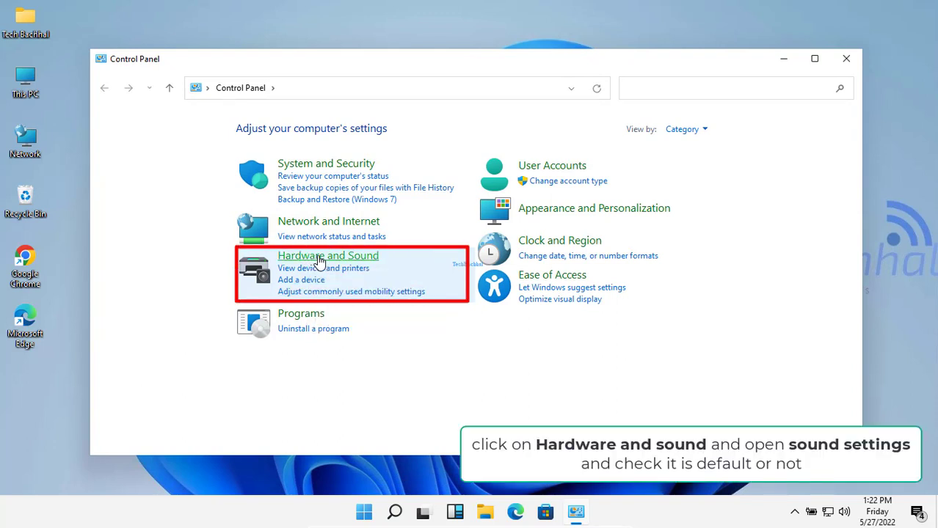
Check the Microphone recording device and its properties in the Hardware and Sound settings, and close Control Panel
{"action": "left_click", "coordinate": [311, 259]}
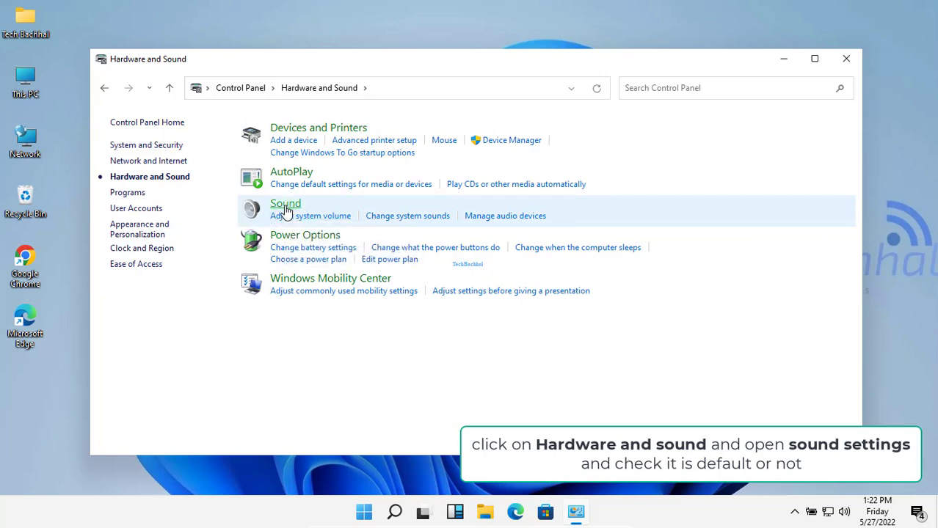
{"action": "left_click", "coordinate": [286, 210]}
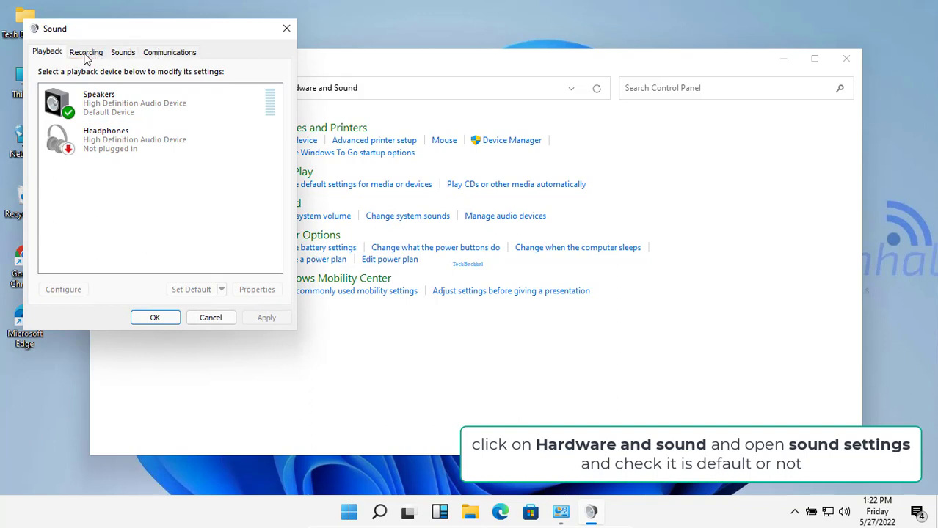
{"action": "left_click", "coordinate": [86, 53]}
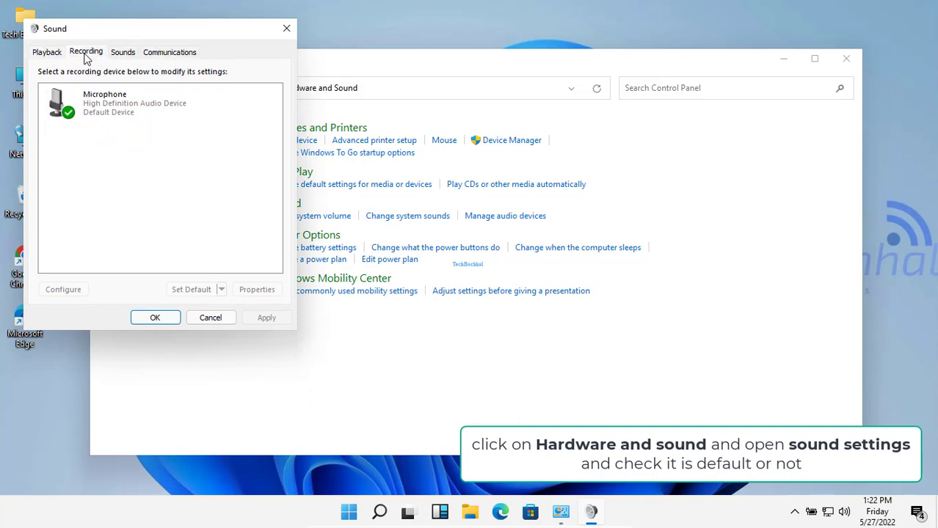
{"action": "left_click", "coordinate": [108, 107]}
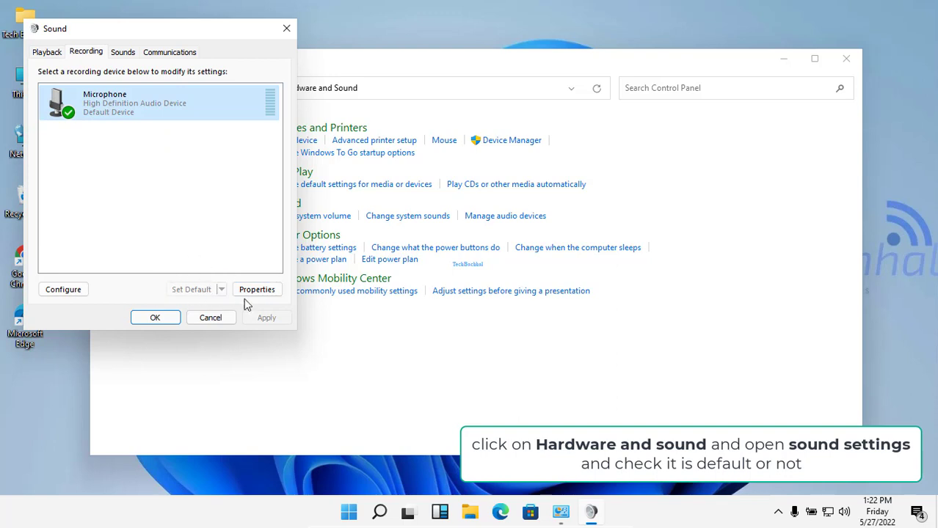
{"action": "left_click", "coordinate": [265, 294]}
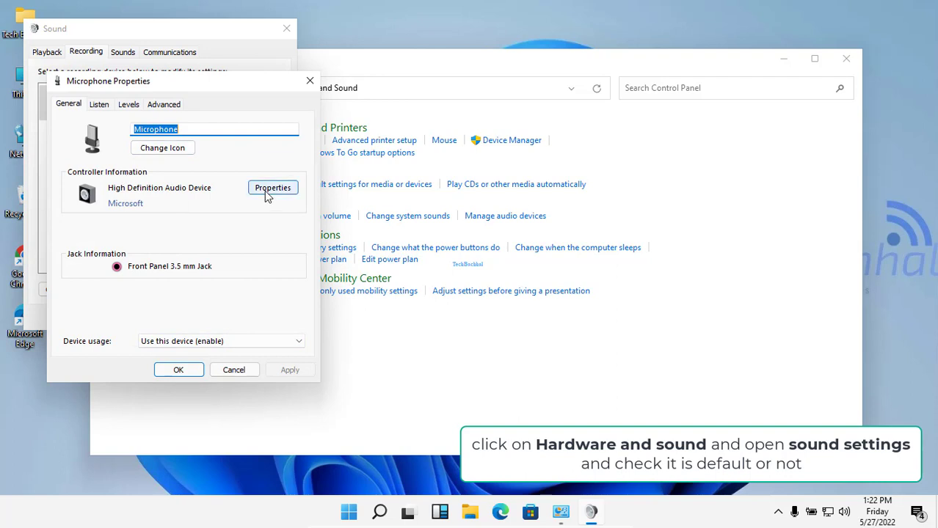
{"action": "left_click", "coordinate": [178, 370]}
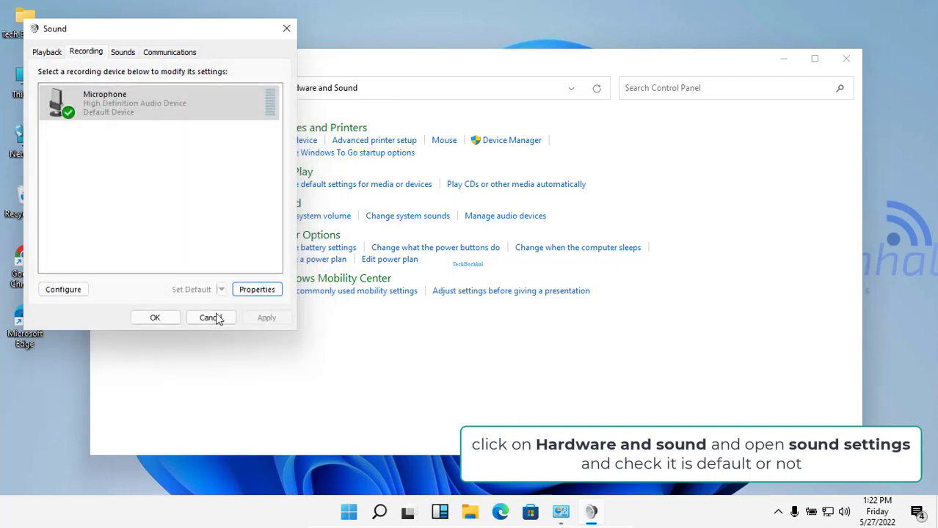
{"action": "left_click", "coordinate": [153, 317]}
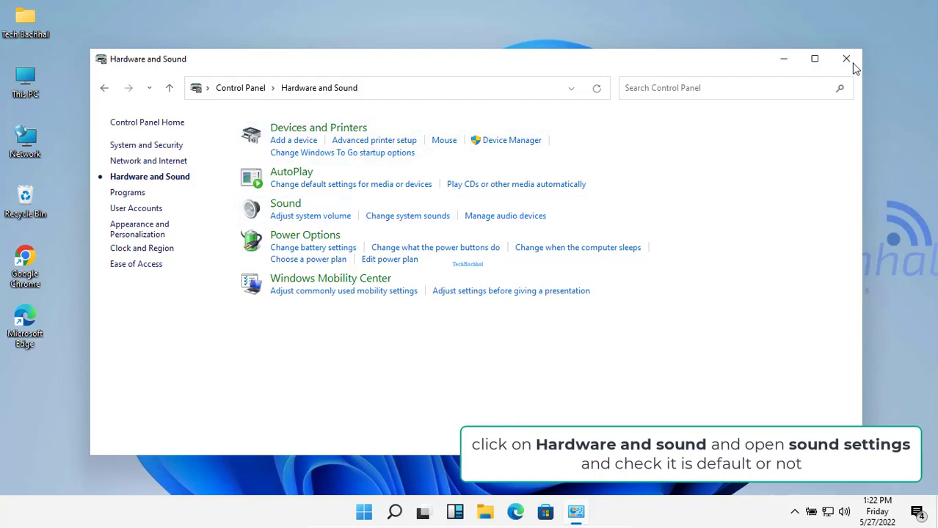
{"action": "left_click", "coordinate": [851, 63]}
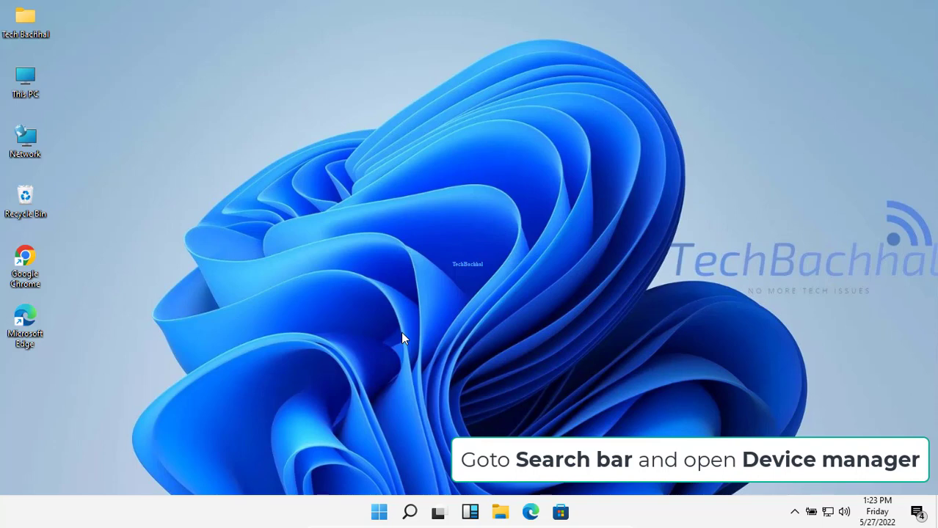
Search Windows for "devic", open Device Manager, and select the Audio inputs and outputs category
{"action": "left_click", "coordinate": [410, 513]}
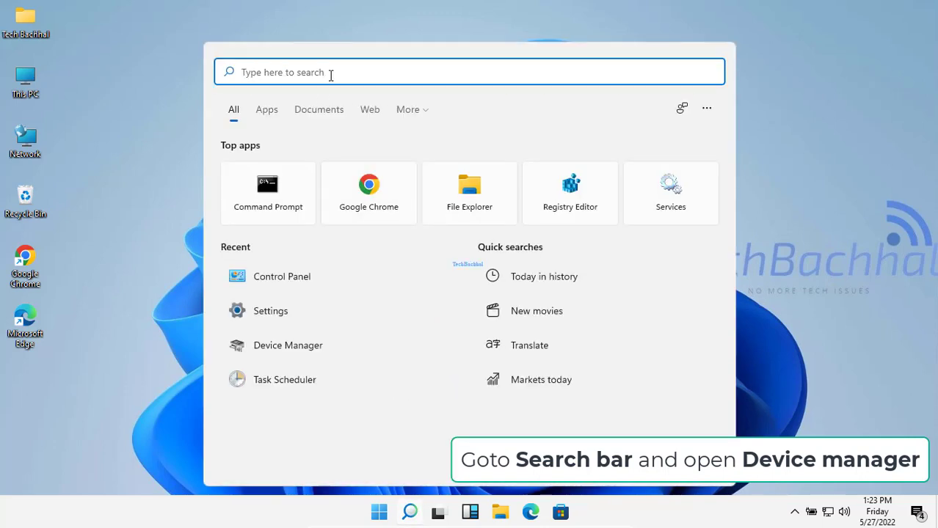
{"action": "type", "text": "devic"}
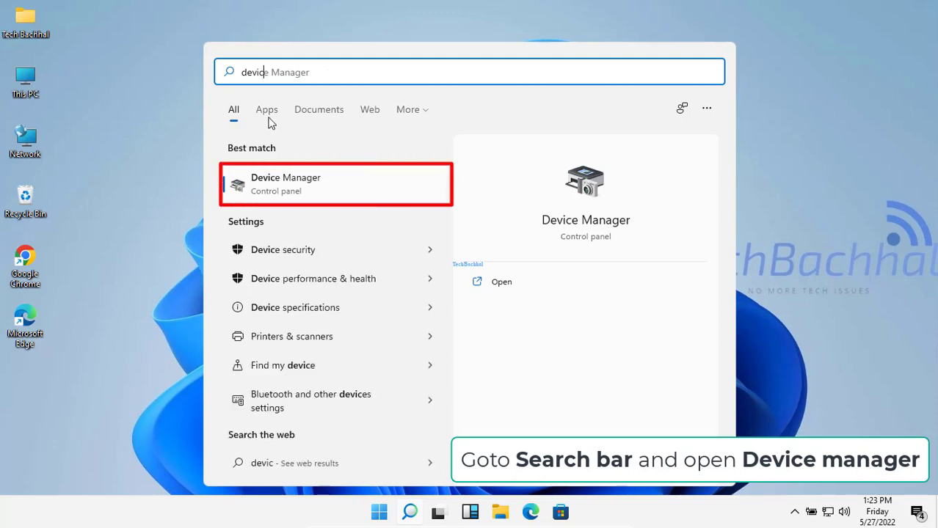
{"action": "left_click", "coordinate": [291, 192]}
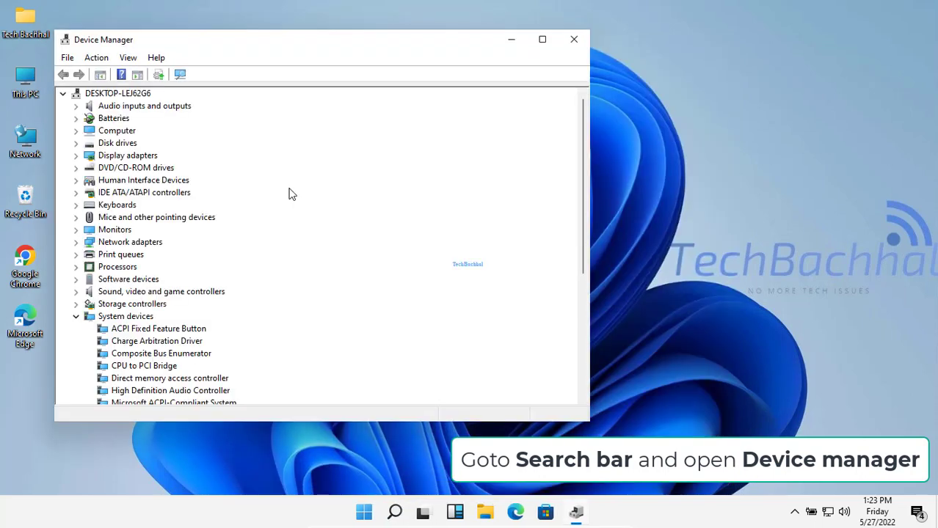
{"action": "left_click", "coordinate": [136, 107]}
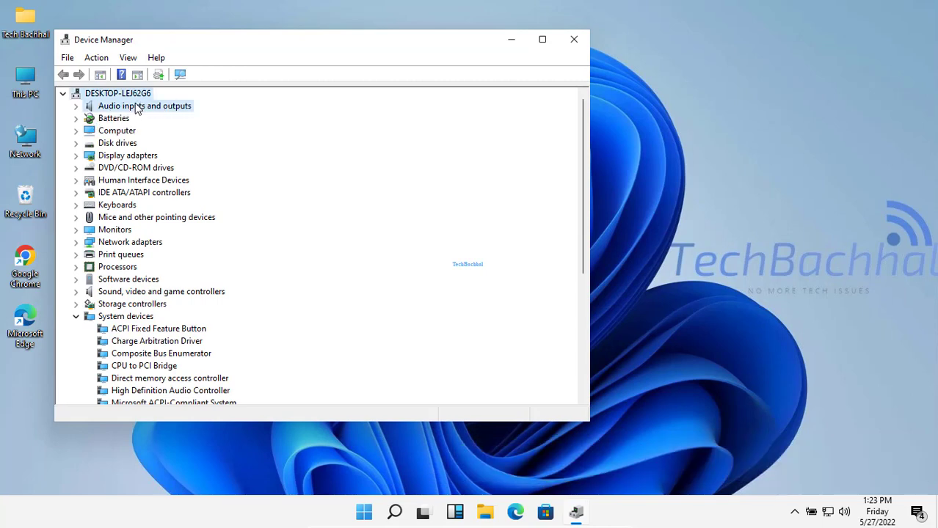
Uninstall the Microphone (High Definition Audio Device) through its driver properties under Audio inputs and outputs, and close Device Manager
{"action": "left_click", "coordinate": [76, 107]}
{"action": "left_click", "coordinate": [167, 121]}
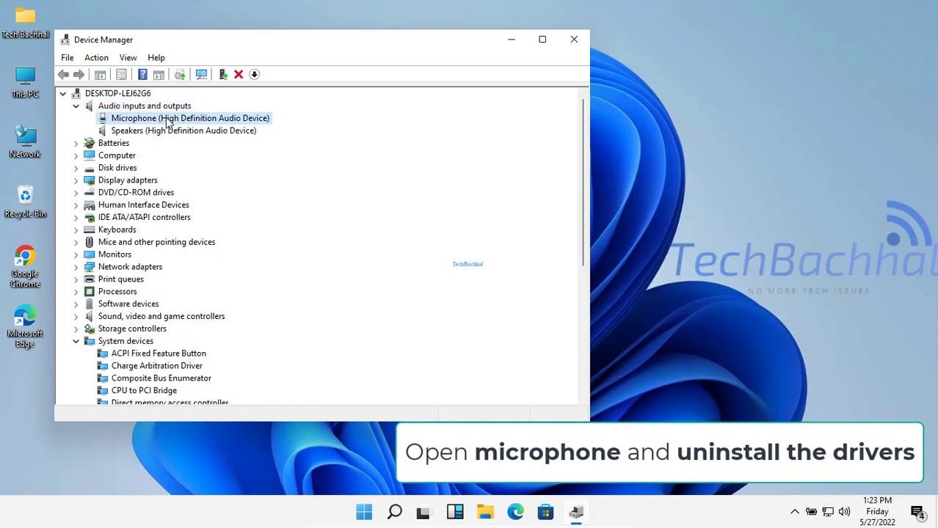
{"action": "right_click", "coordinate": [168, 122]}
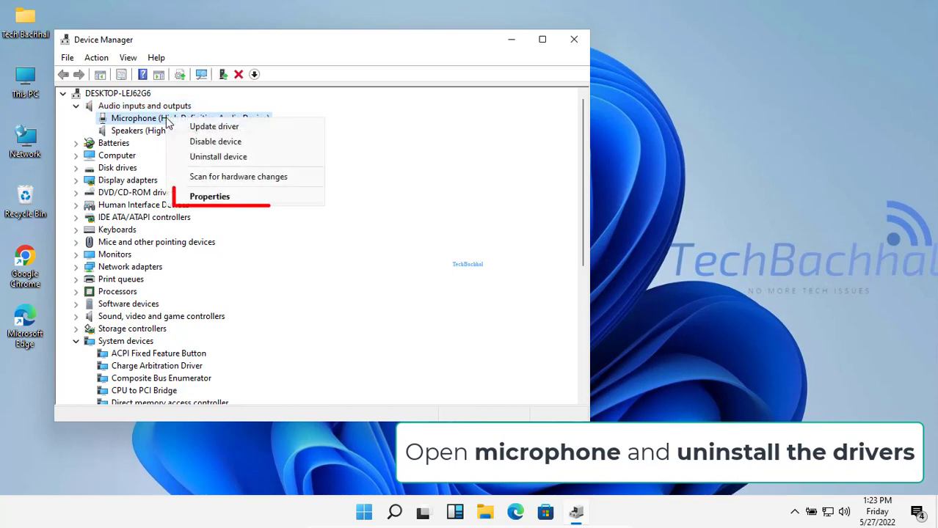
{"action": "left_click", "coordinate": [210, 197]}
{"action": "left_click", "coordinate": [238, 104]}
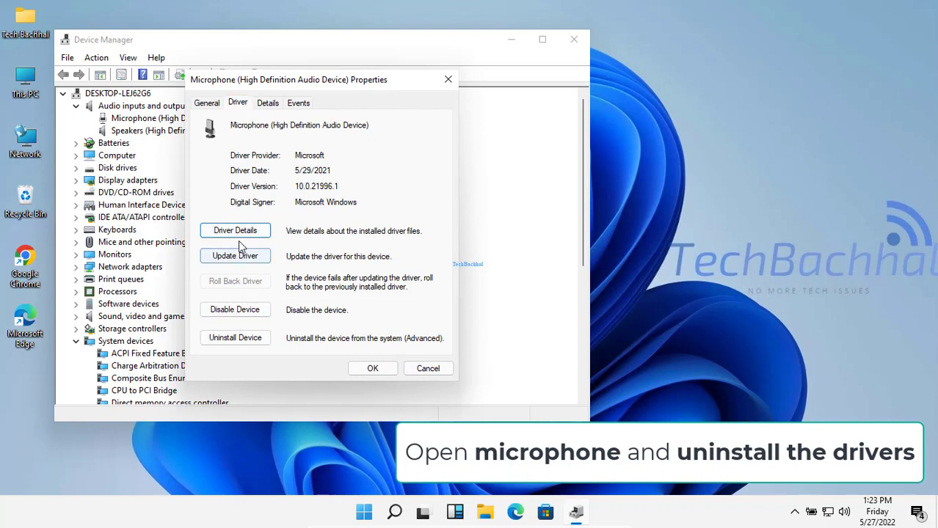
{"action": "left_click", "coordinate": [234, 339]}
{"action": "left_click", "coordinate": [489, 307]}
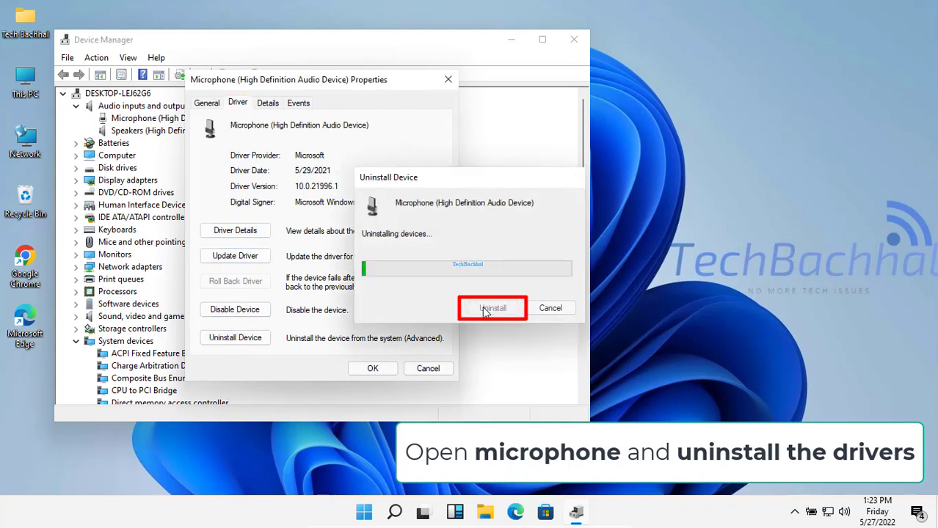
{"action": "left_click", "coordinate": [574, 39]}
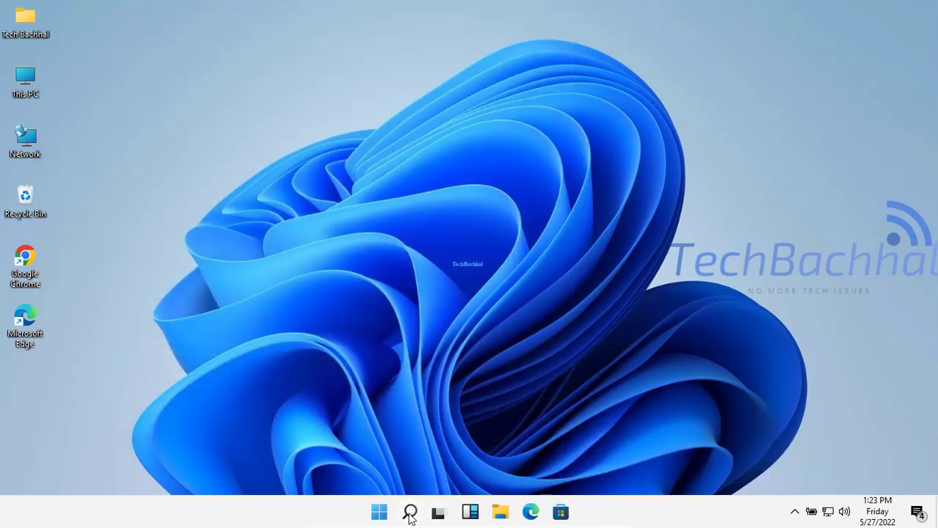
Restart the computer from the Start power options
{"action": "left_click", "coordinate": [409, 513]}
{"action": "left_click", "coordinate": [380, 514]}
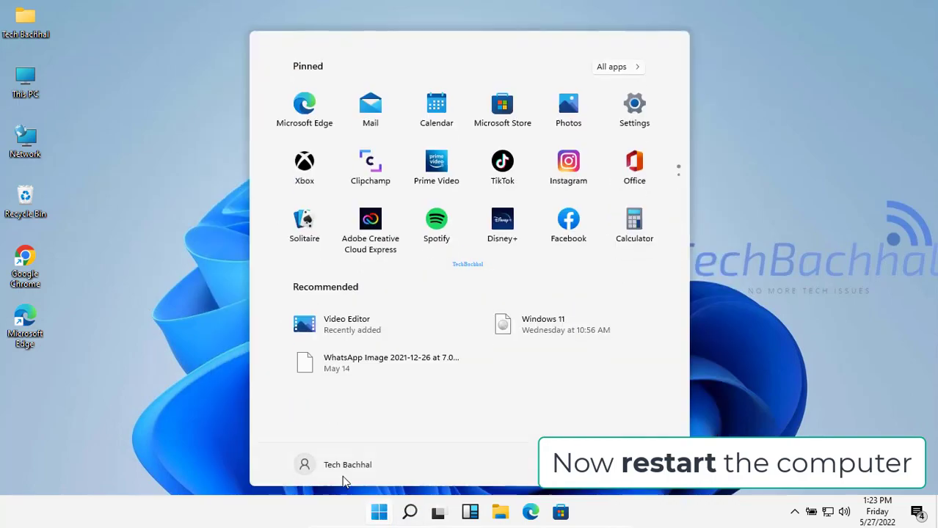
{"action": "left_click", "coordinate": [645, 465]}
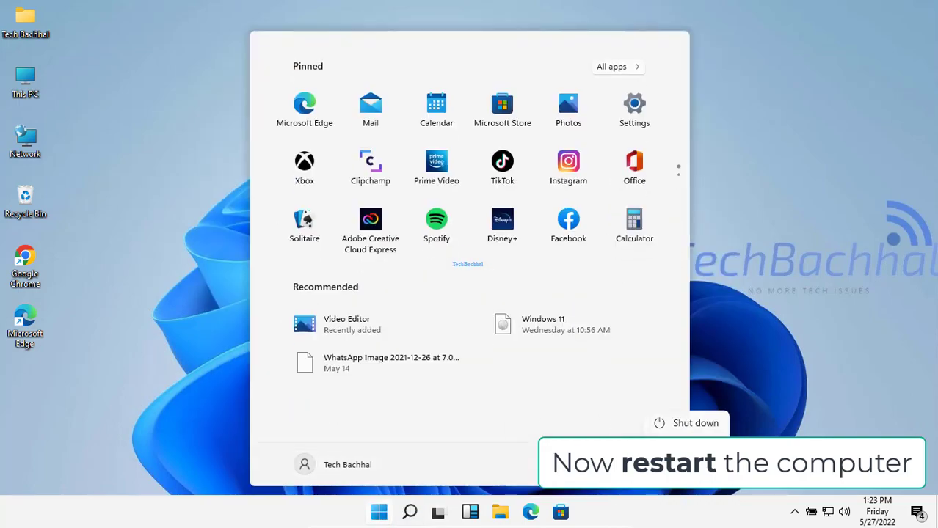
{"action": "left_click", "coordinate": [686, 445]}
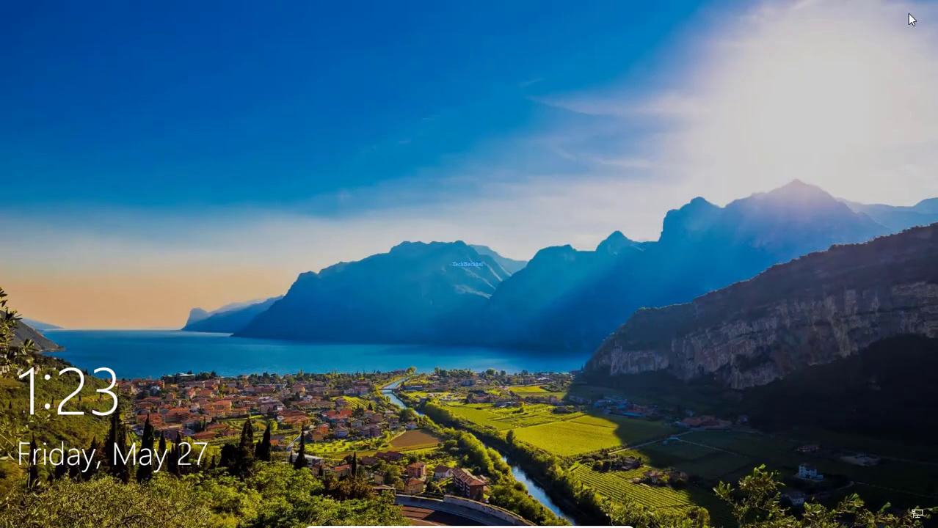
Dismiss the lock screen and sign back in to Windows with the account password
{"action": "left_click", "coordinate": [911, 19]}
{"action": "type", "text": "••••••••"}
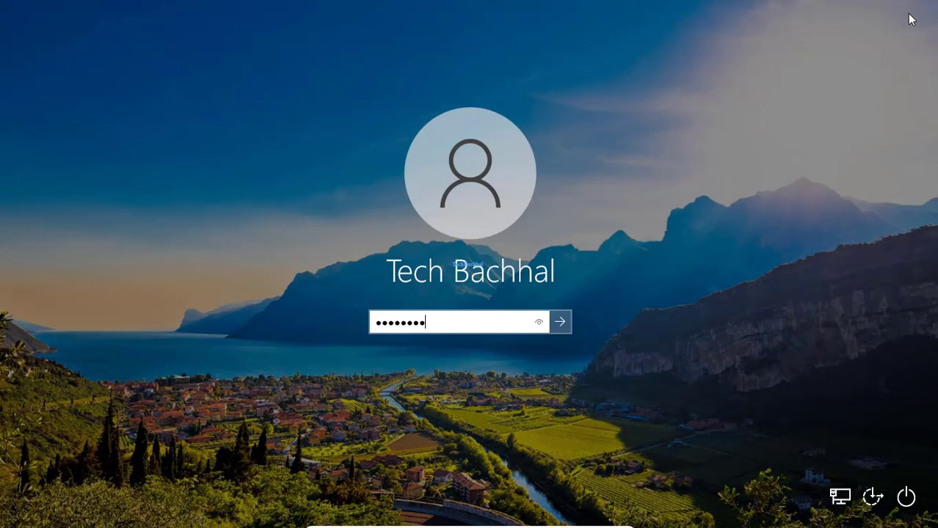
{"action": "type", "text": "•••"}
{"action": "key", "text": "Return"}
{"action": "key", "text": "Return"}
{"action": "type", "text": "•"}
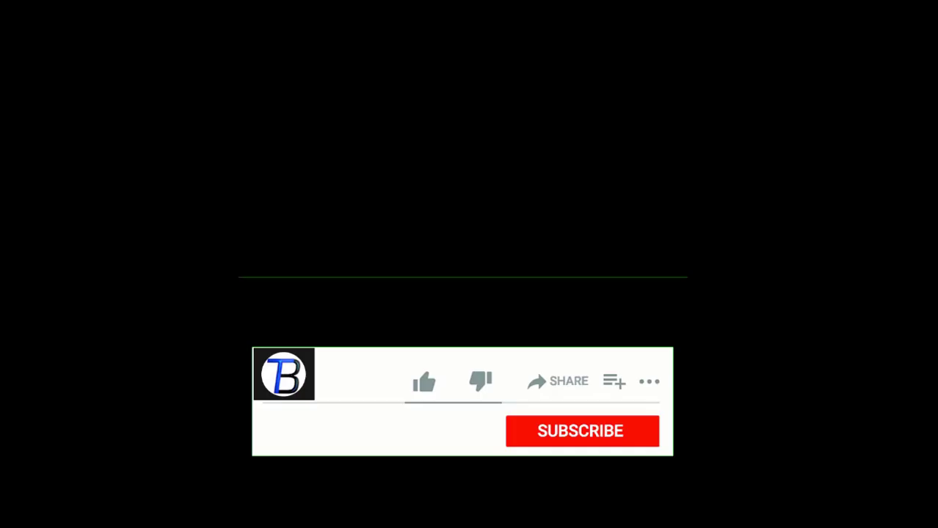